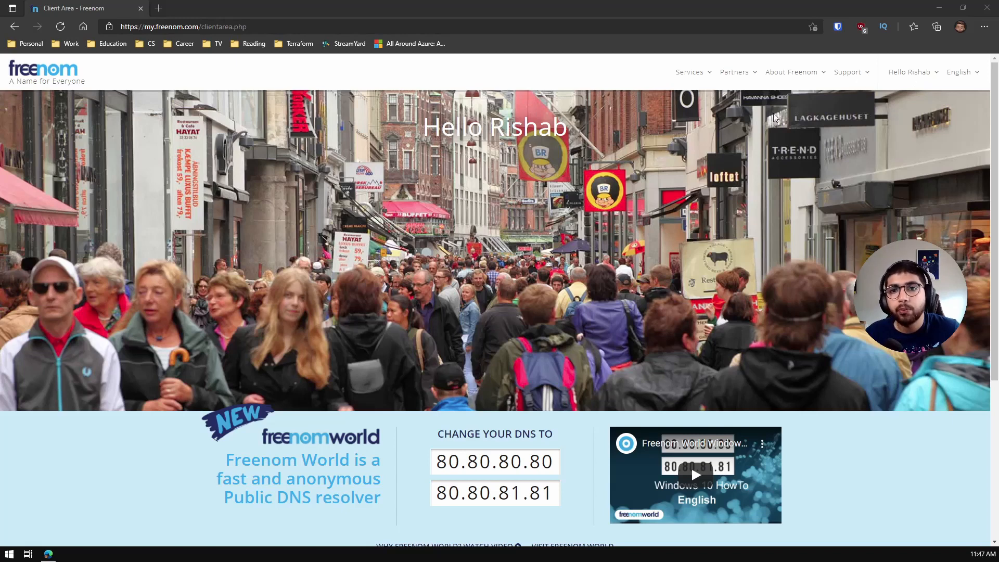
Open the page for registering a new domain and check the availability of "rishabincloud"
click(695, 74)
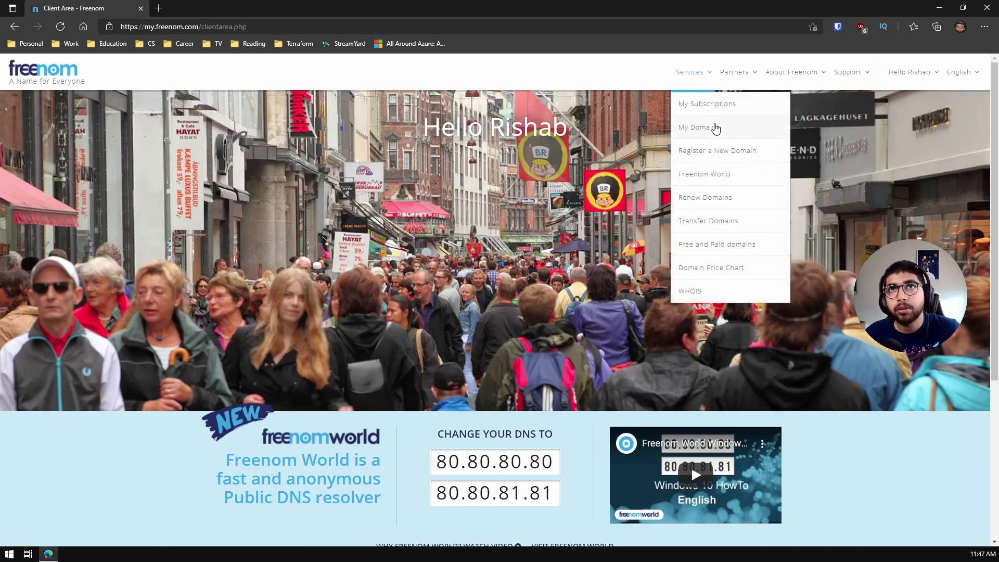
click(718, 152)
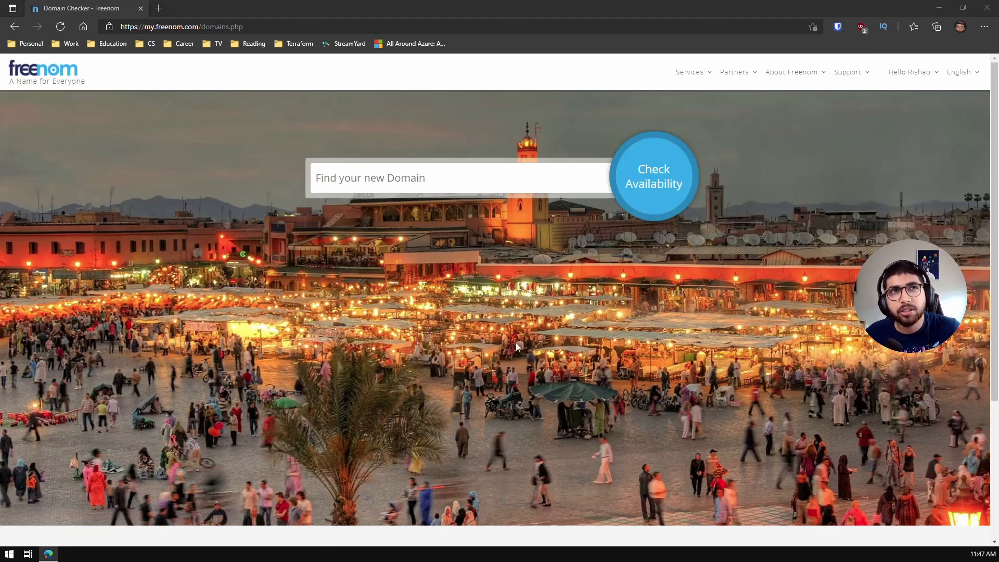
click(421, 185)
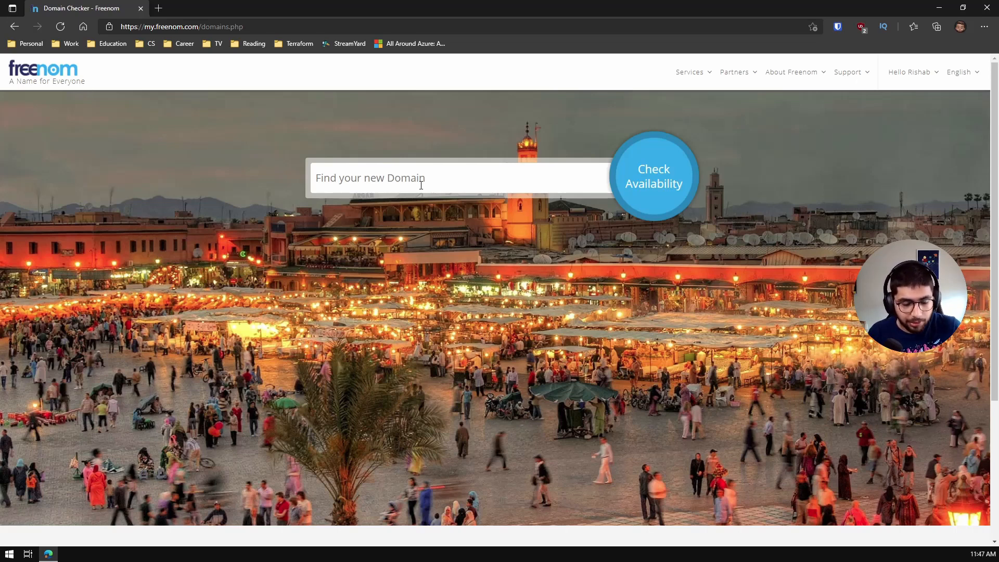
text(riz)
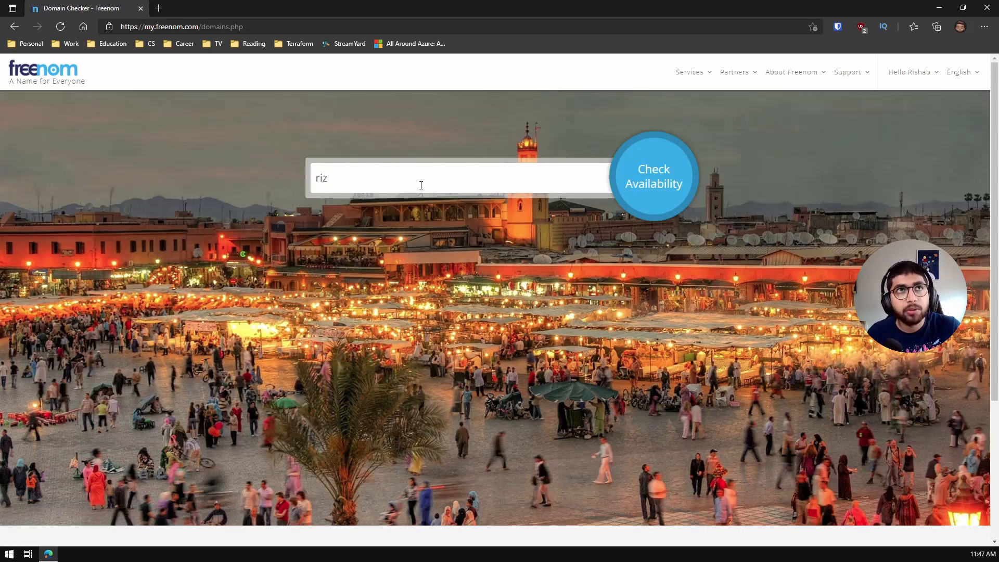
key(BackSpace)
text(shabin)
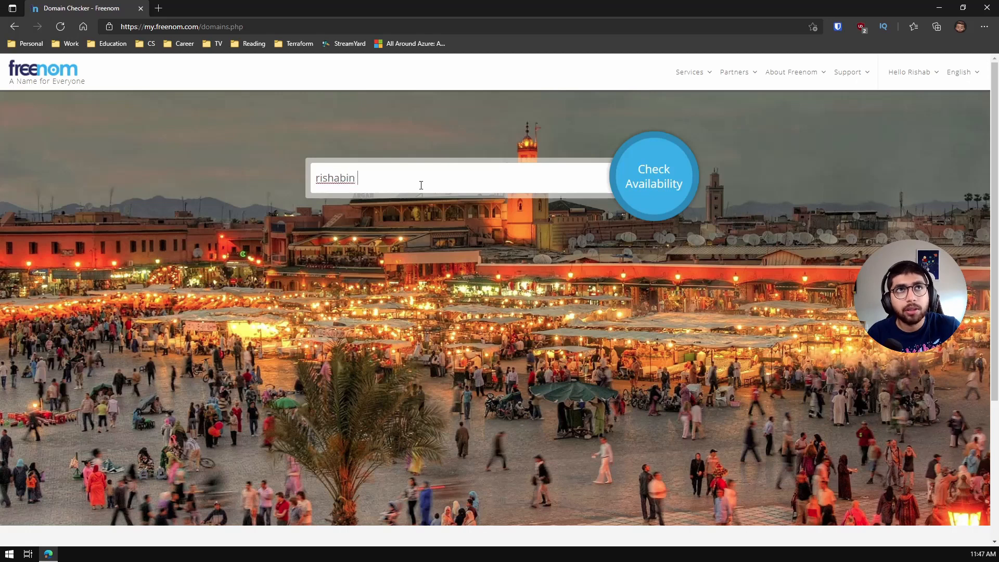
key(BackSpace)
text(clu)
key(BackSpace)
key(BackSpace)
text(lu)
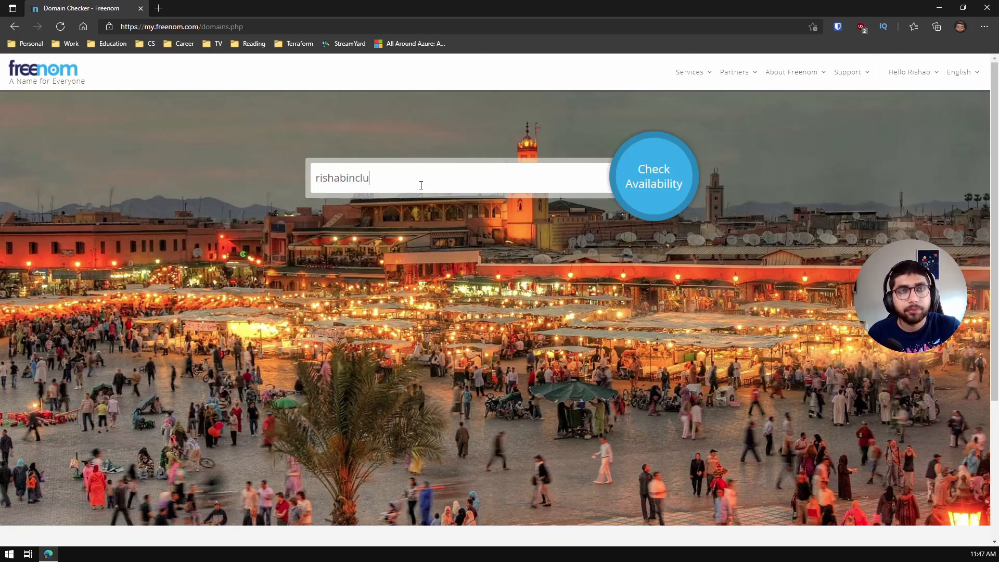
key(BackSpace)
text(oud)
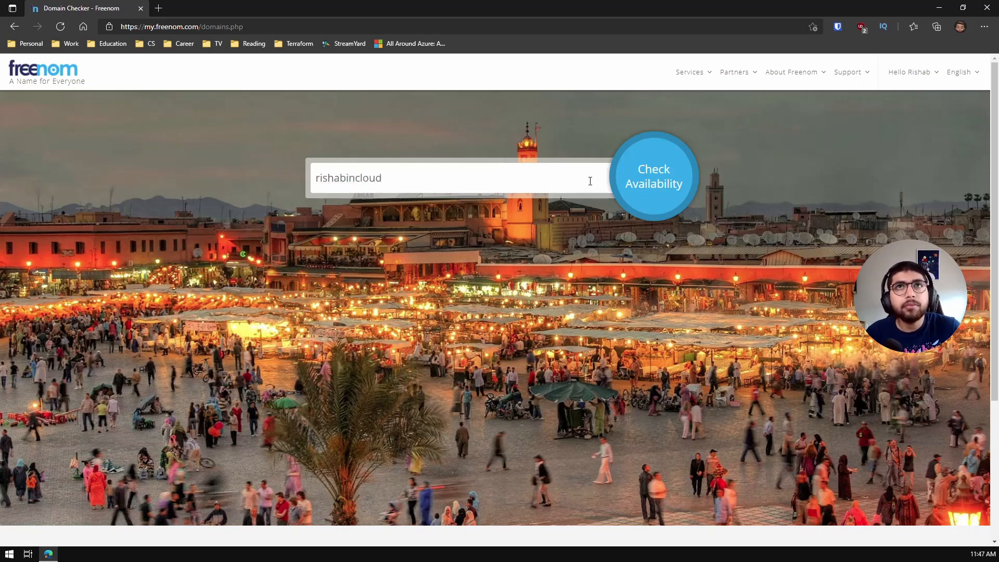
click(632, 186)
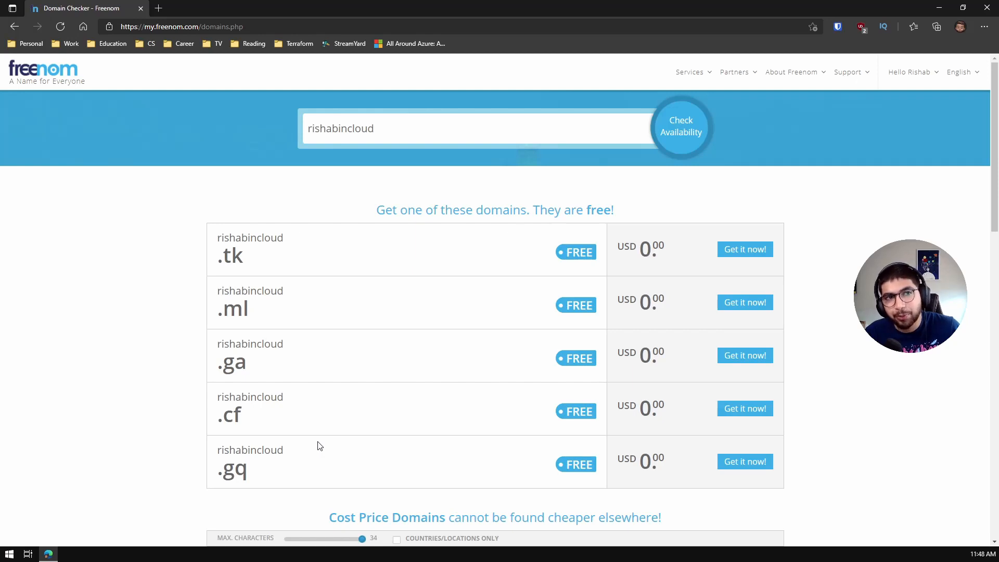
Add the free rishabincloud.tk domain to the cart and proceed to checkout
scroll(320, 446, down, 4)
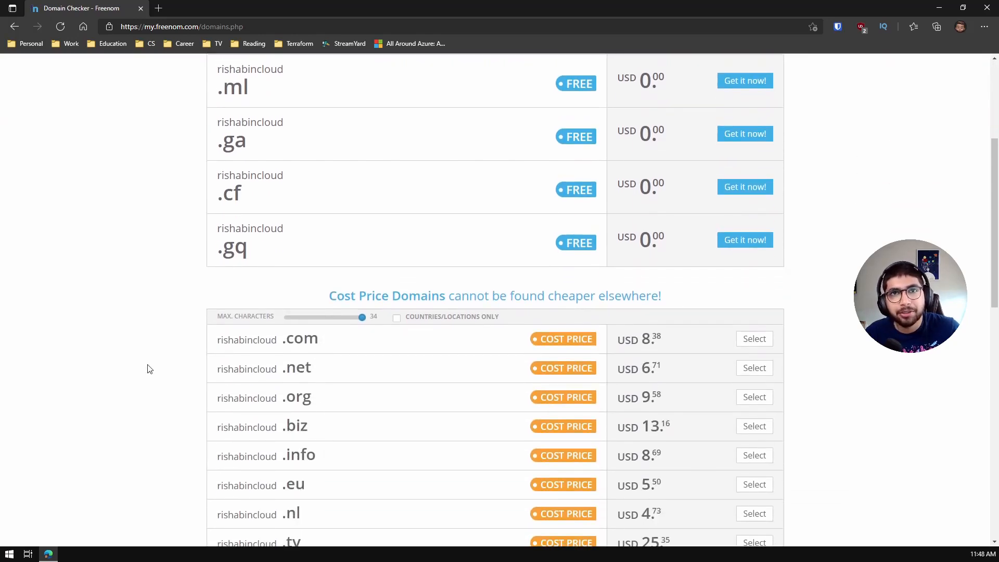
scroll(255, 385, up, 3)
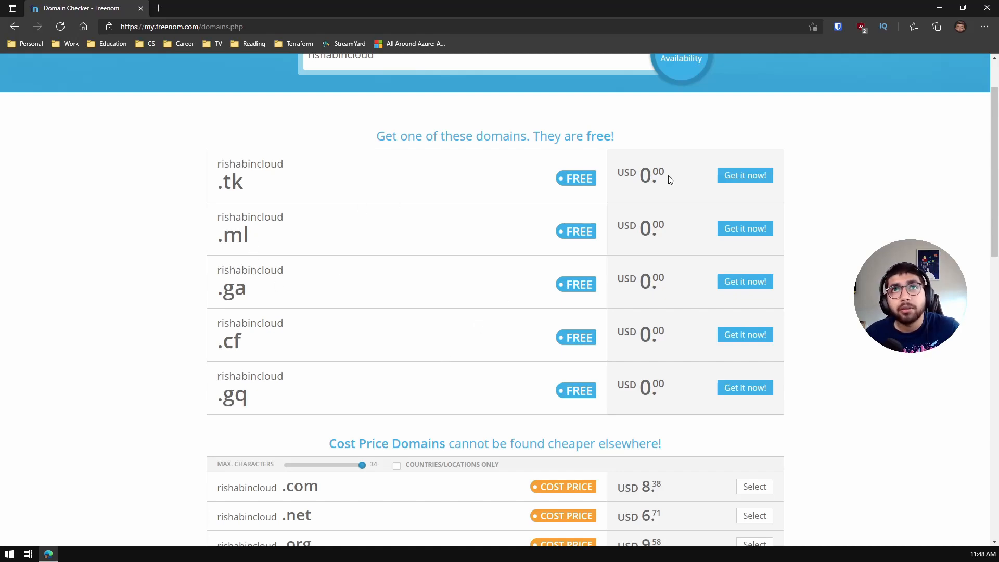
click(729, 183)
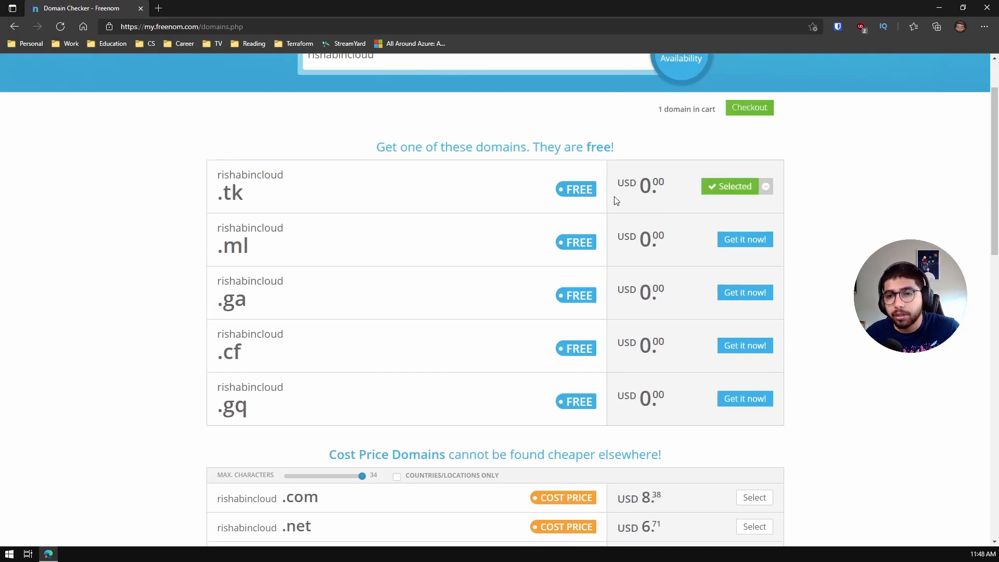
click(773, 112)
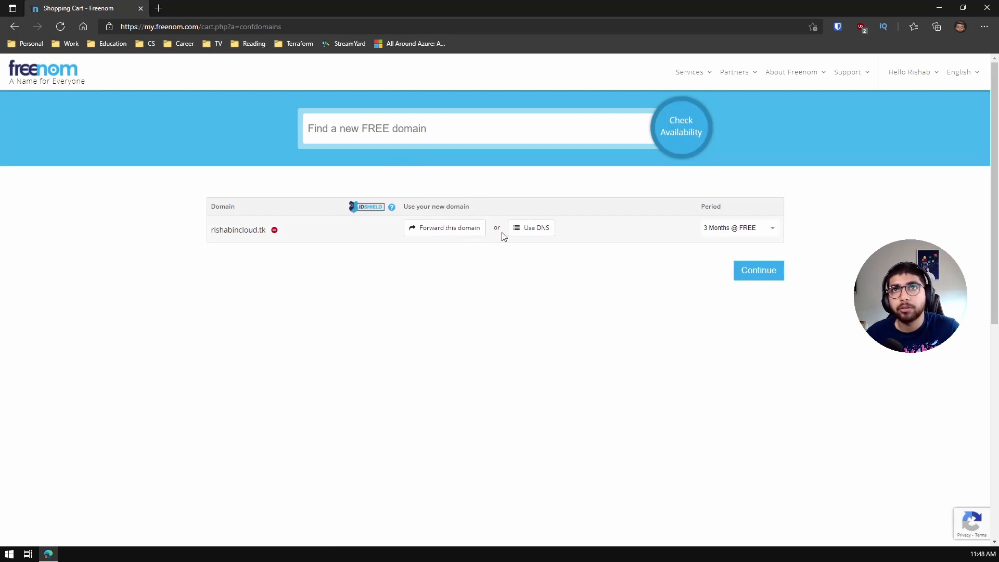
click(749, 232)
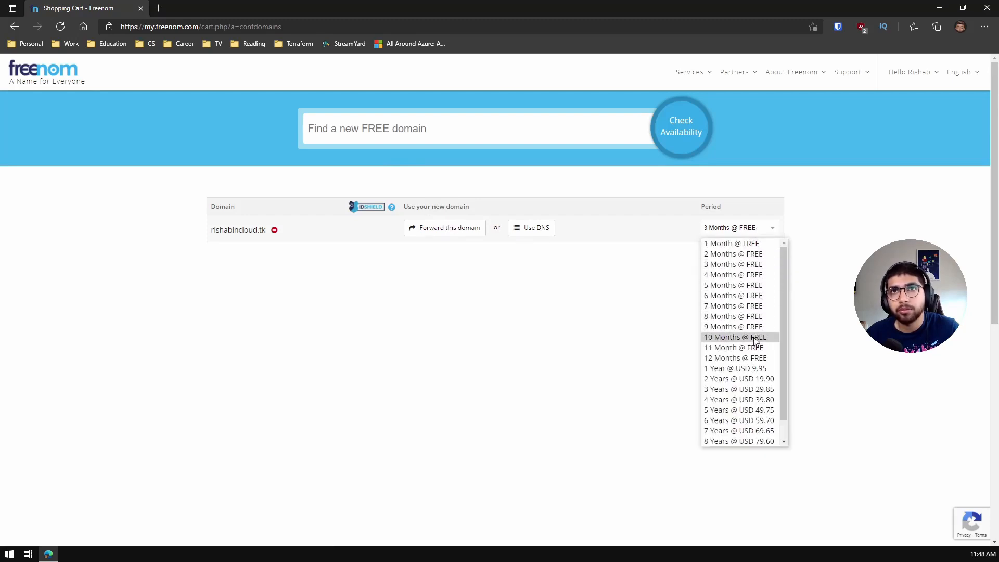
click(752, 358)
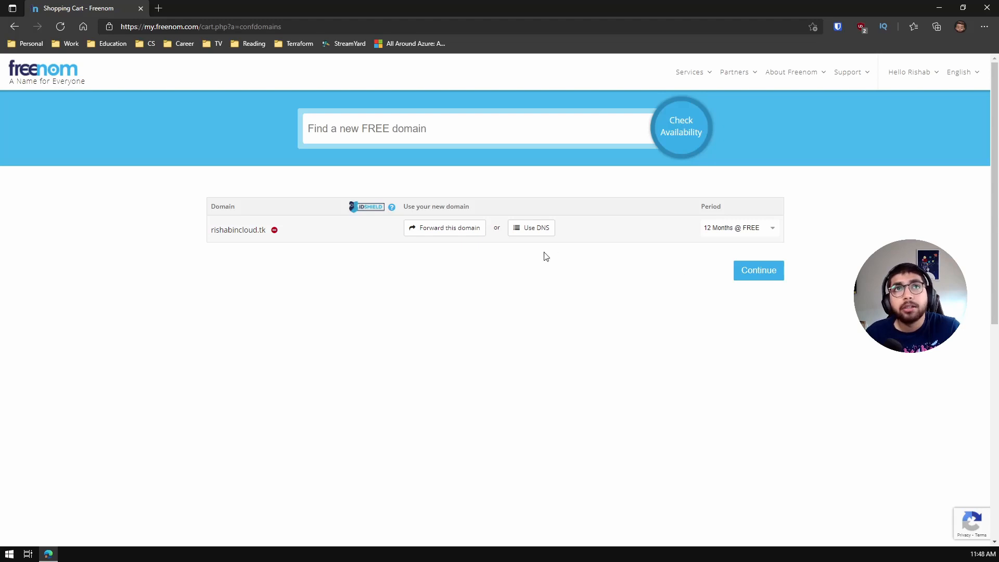
click(750, 233)
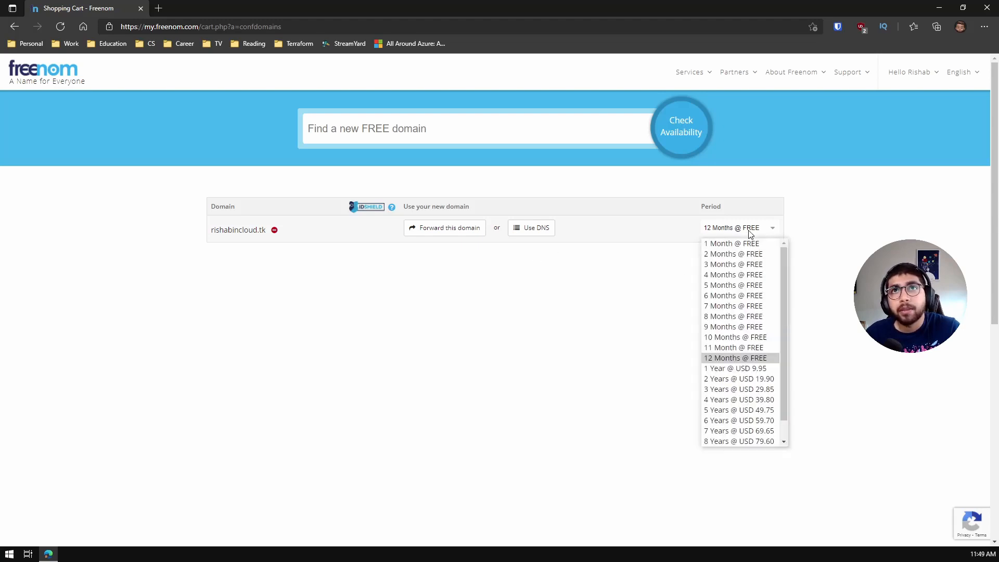
click(731, 264)
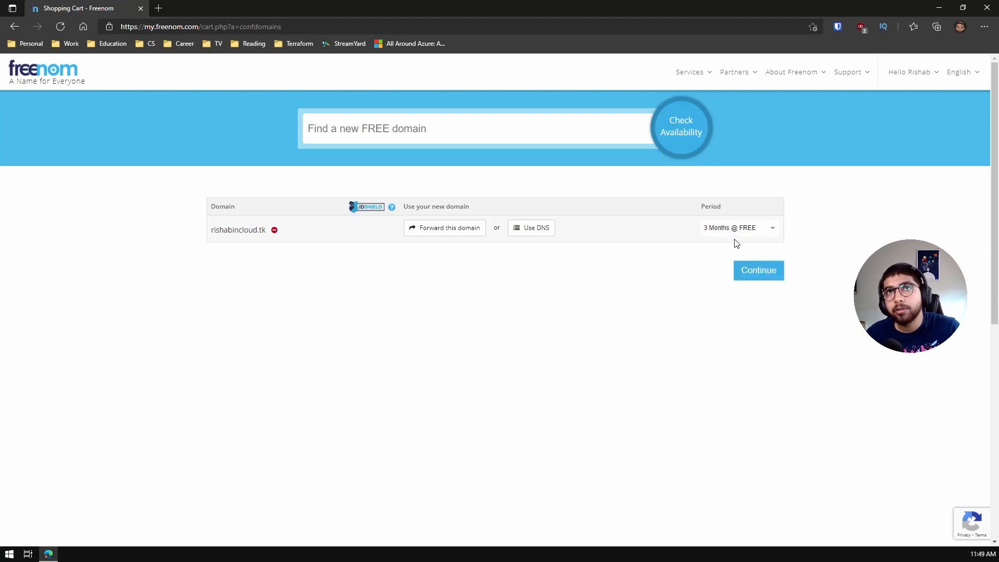
click(736, 229)
click(730, 264)
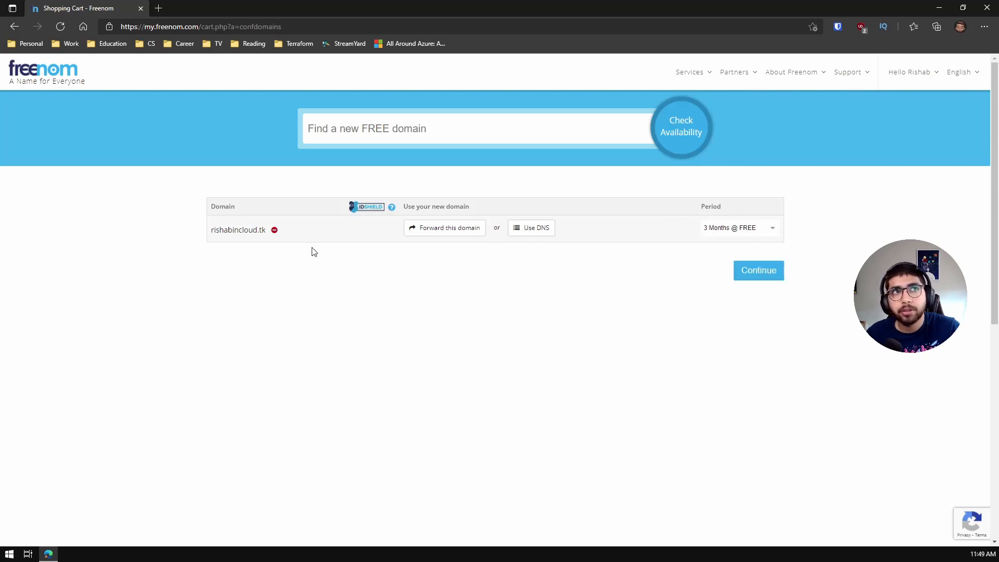
Set the registration period of rishabincloud.tk to 12 Months @ FREE and complete the order, agreeing to the Terms & Conditions
click(733, 232)
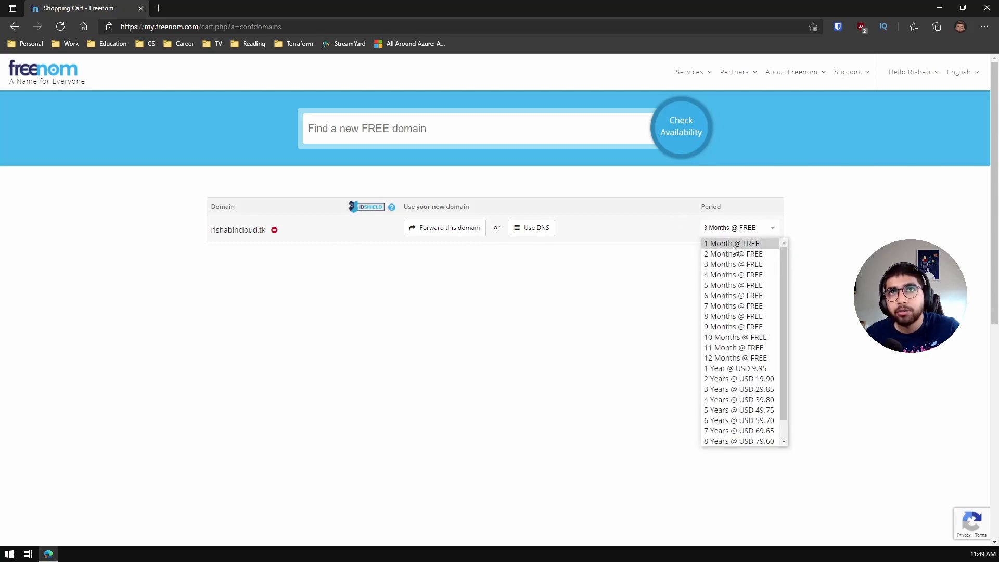
click(745, 357)
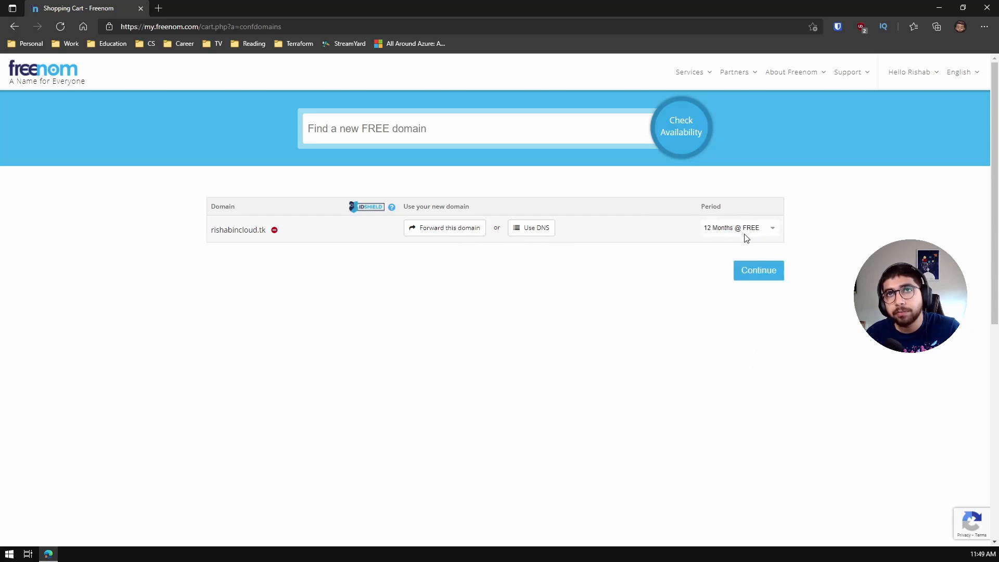
click(764, 272)
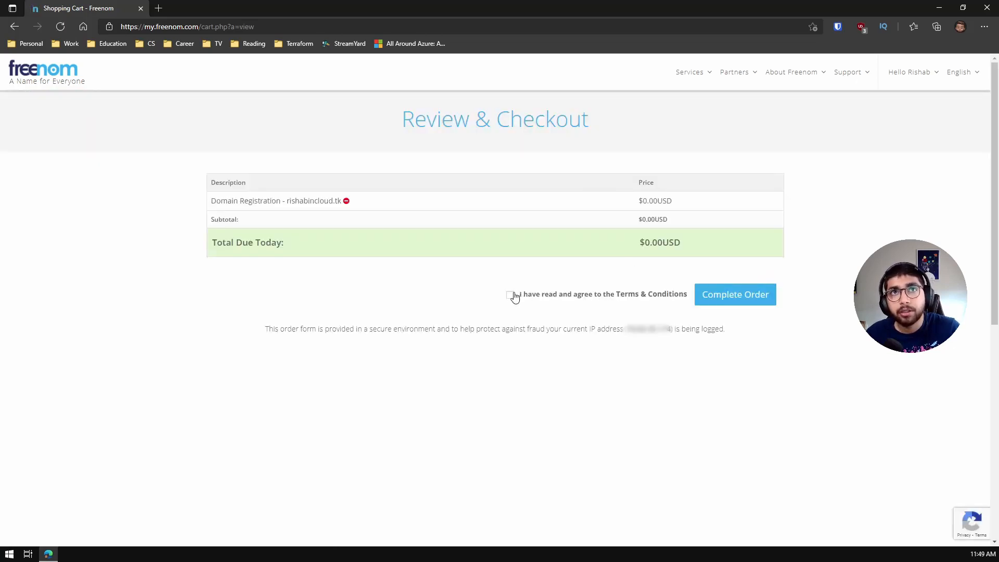
click(510, 295)
click(721, 300)
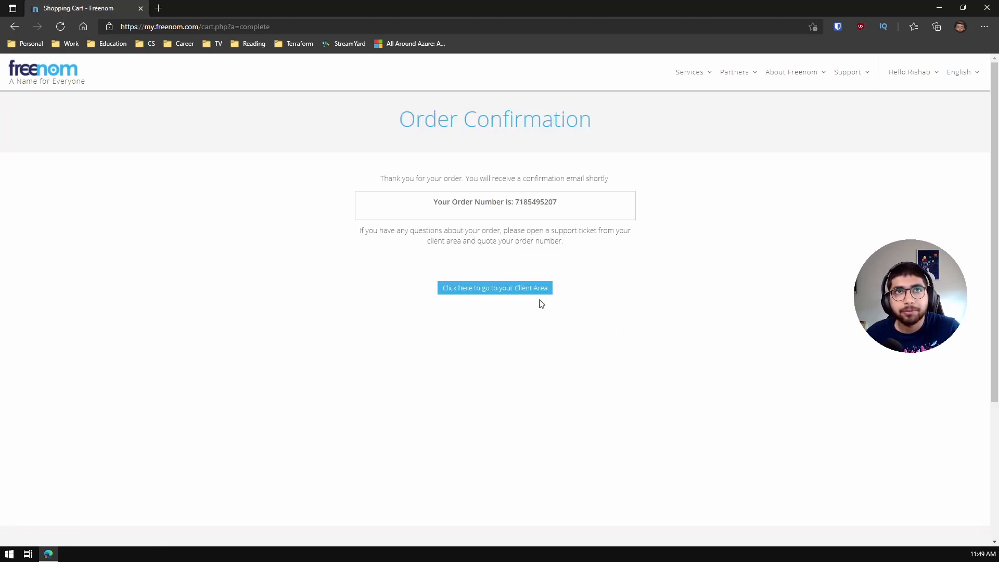
Go to the list of registered domains and open the management page of rishabincloud.tk
mouse_move(698, 78)
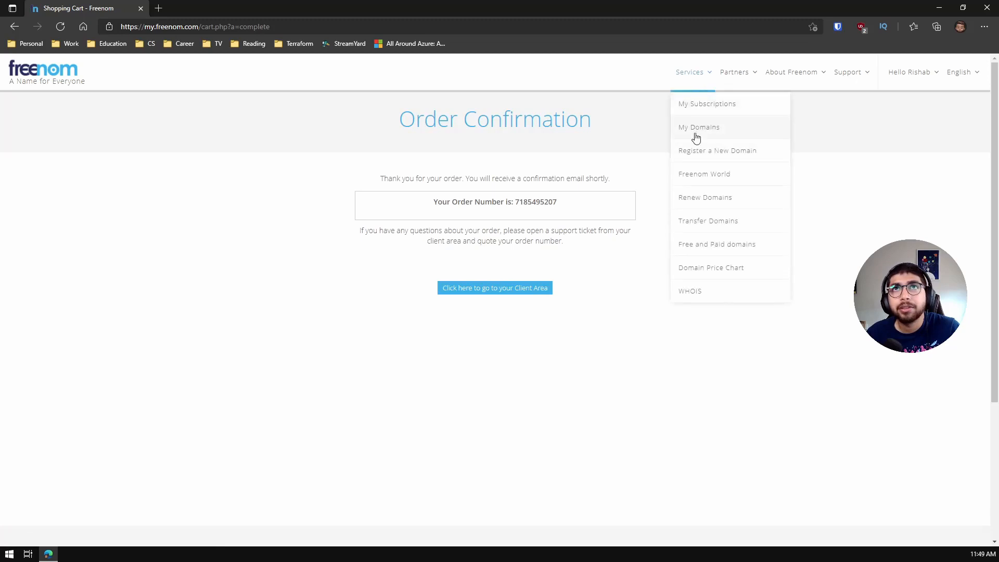
click(700, 130)
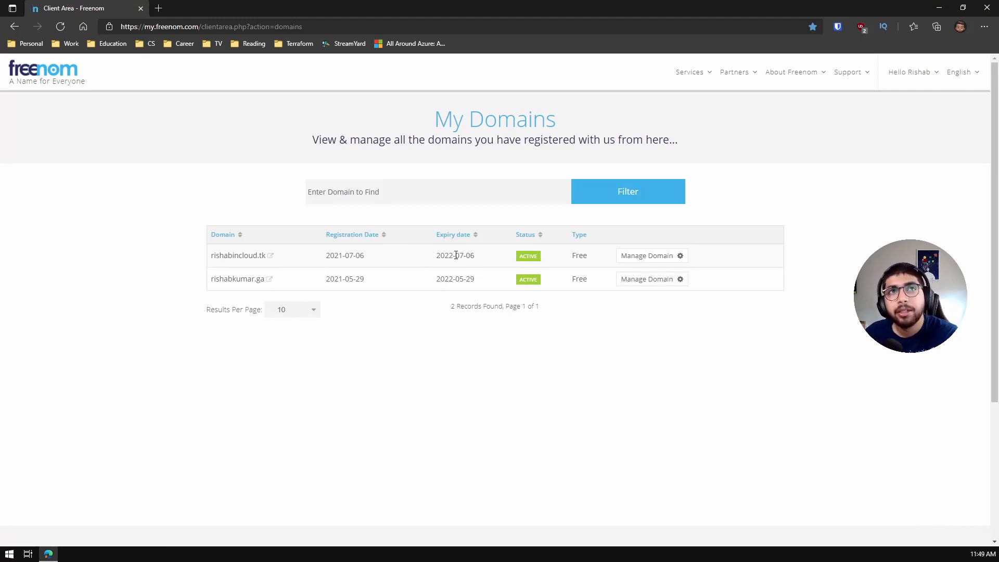
click(669, 262)
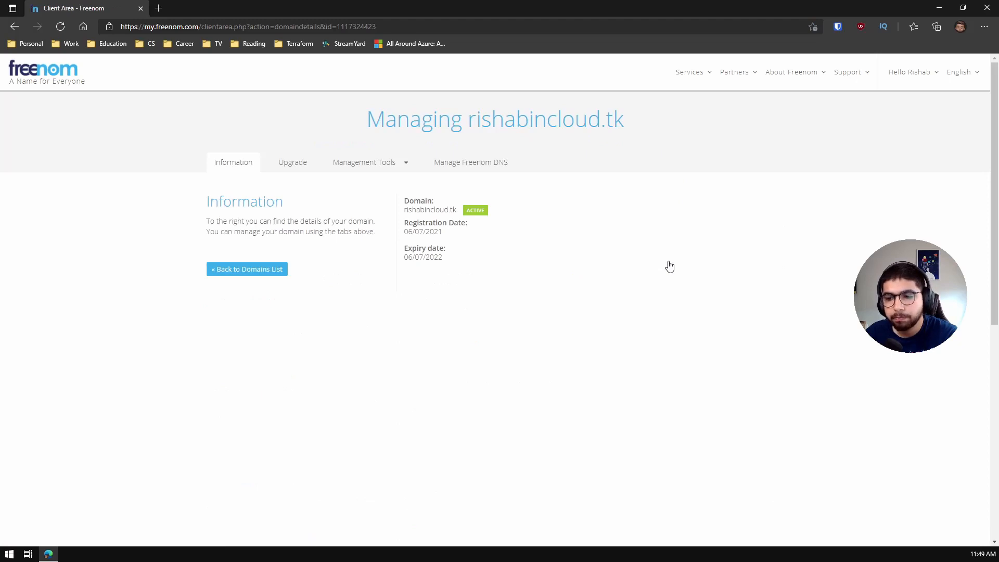
Look at the custom nameserver fields and the URL Forwarding settings of rishabincloud.tk
click(370, 161)
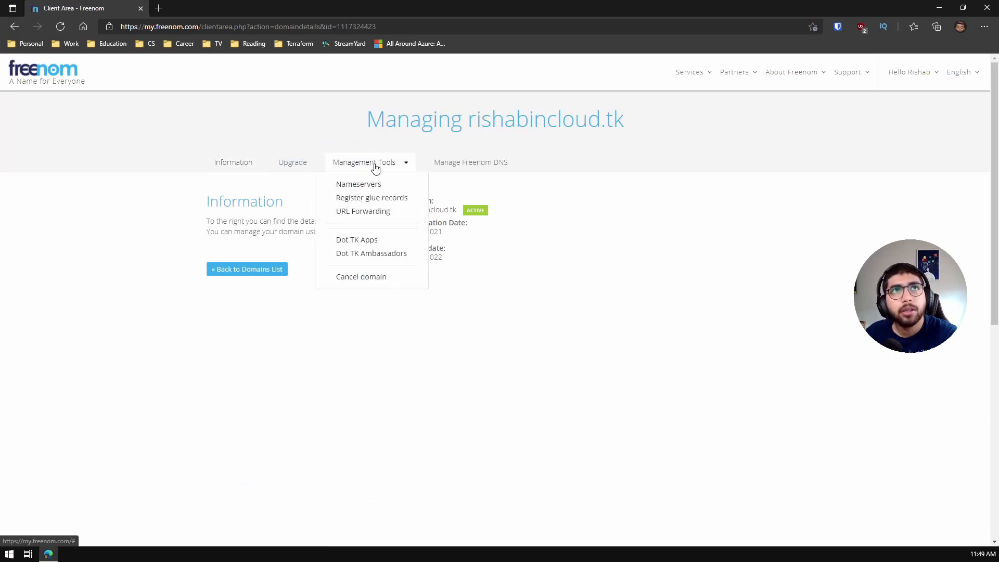
click(375, 185)
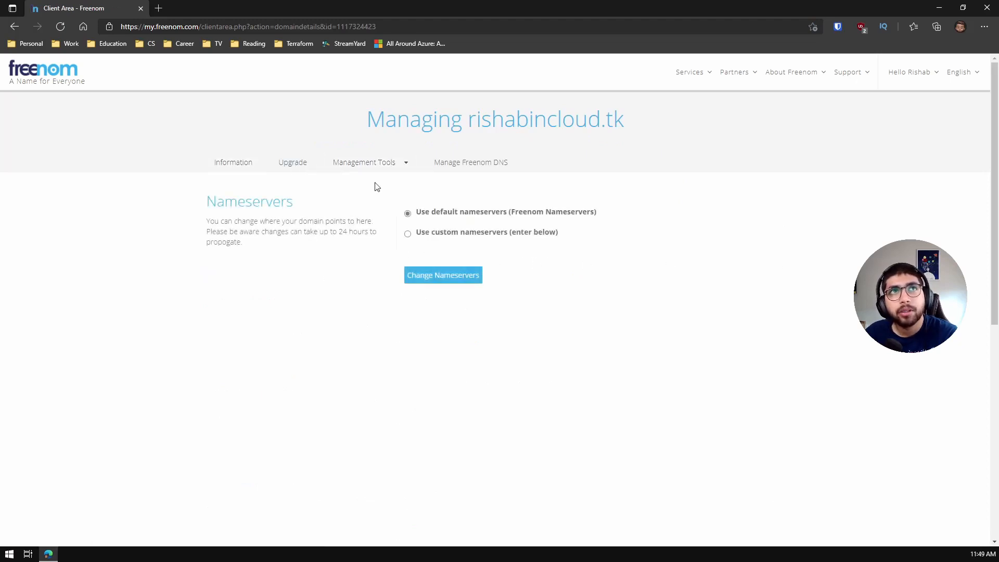
click(464, 234)
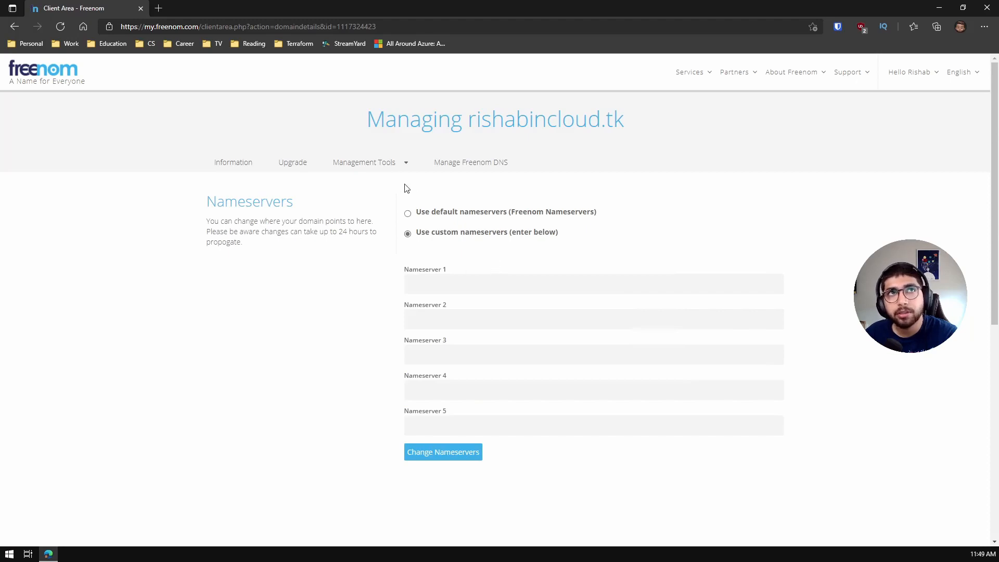
click(402, 168)
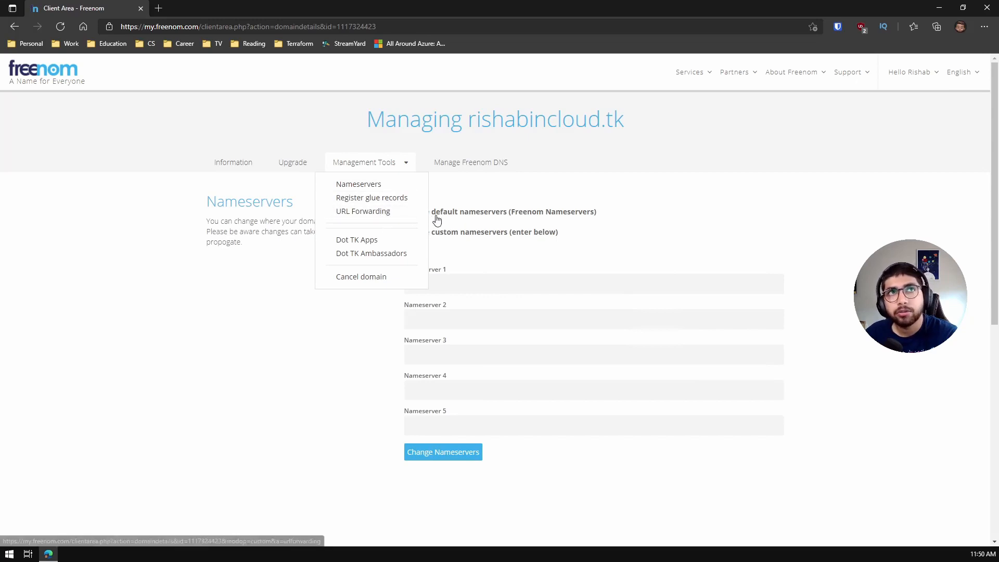
click(413, 214)
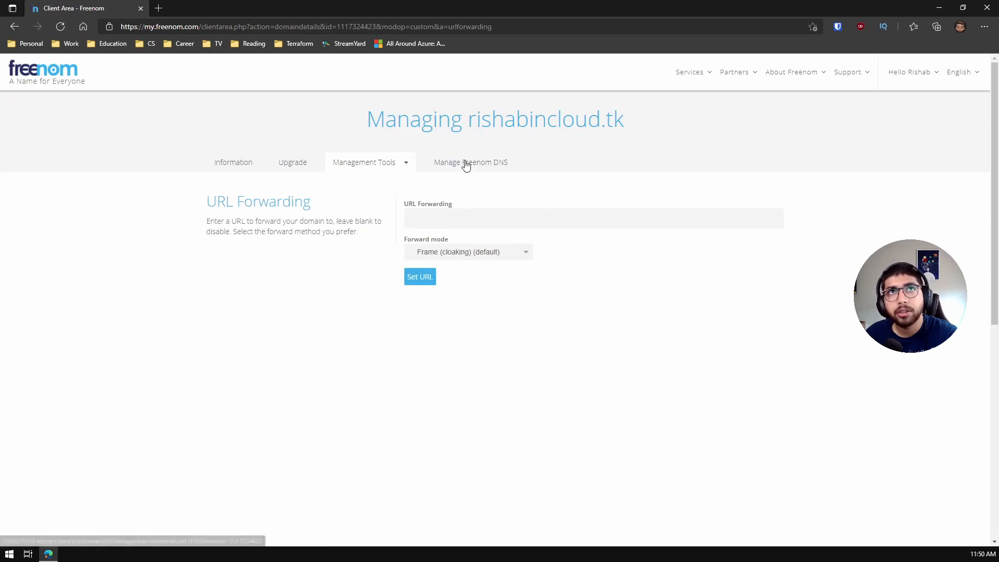
Open the Freenom DNS management for rishabincloud.tk and look through the available record types
click(465, 162)
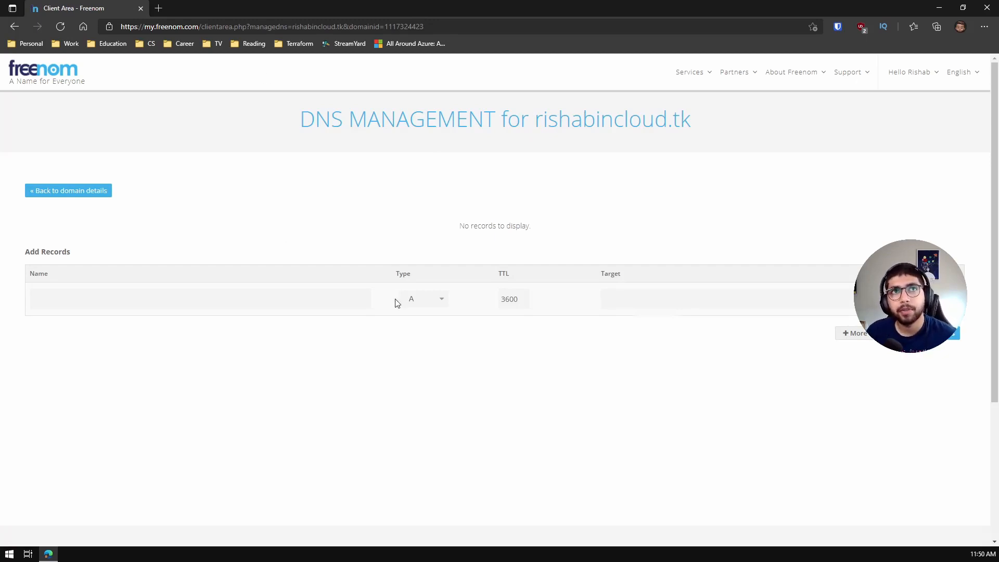
click(438, 304)
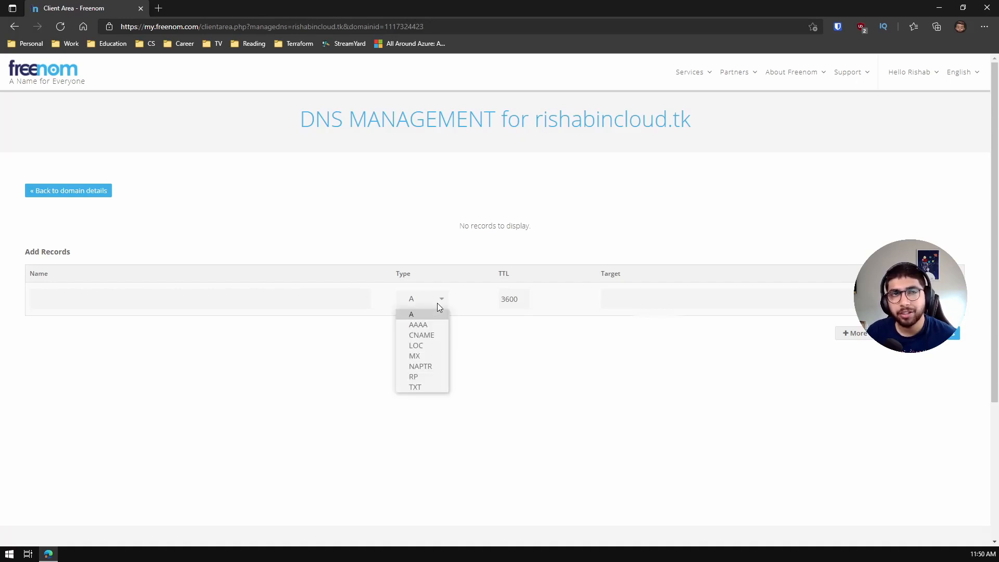
click(633, 360)
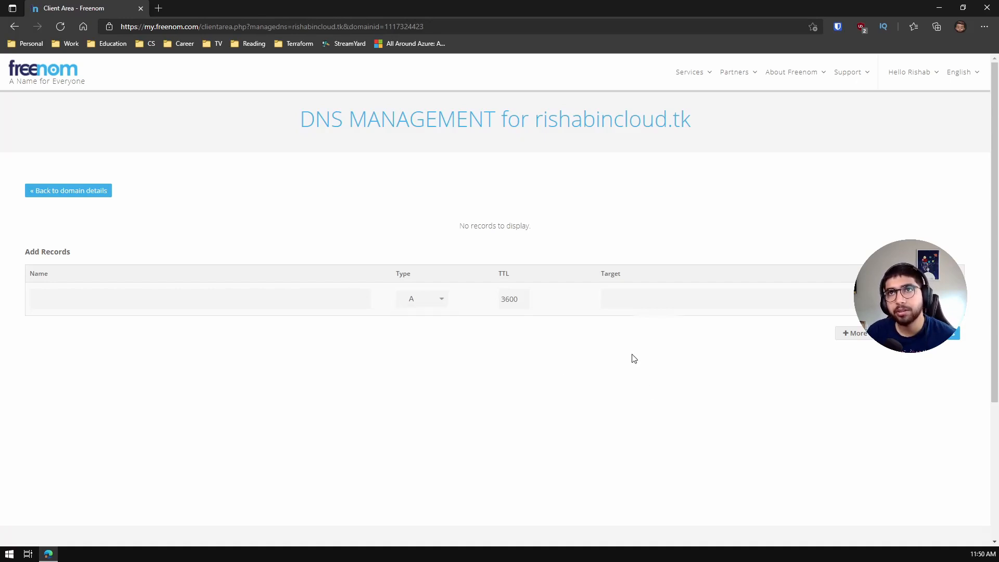